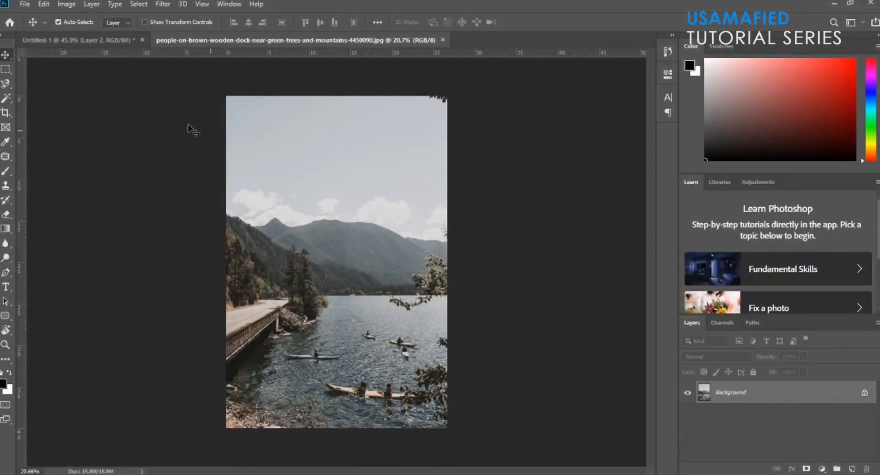
Duplicate the Background photo layer.
right_click(768, 397)
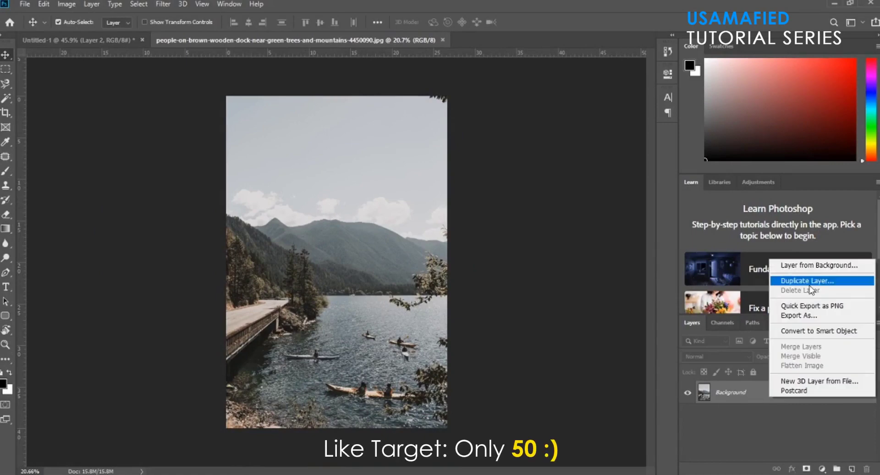
click(831, 280)
click(536, 130)
Rename the duplicated layer to 'Color Grading'.
double_click(735, 392)
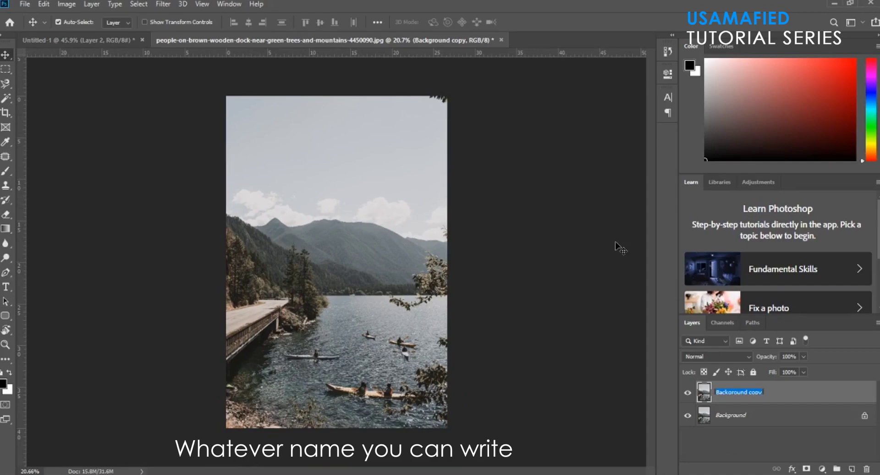
text(Color Grading)
key(Return)
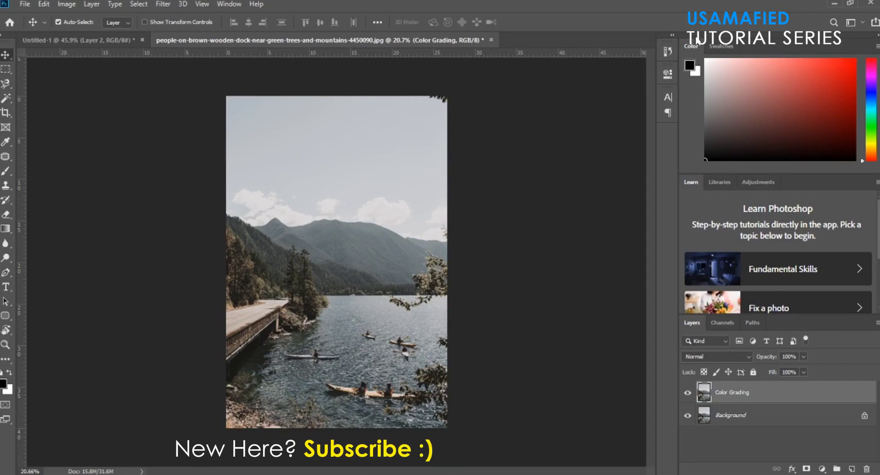
click(163, 4)
In Camera Raw, set Temperature -26, adjust Tint, Whites -30 and Blacks -32.
key(Escape)
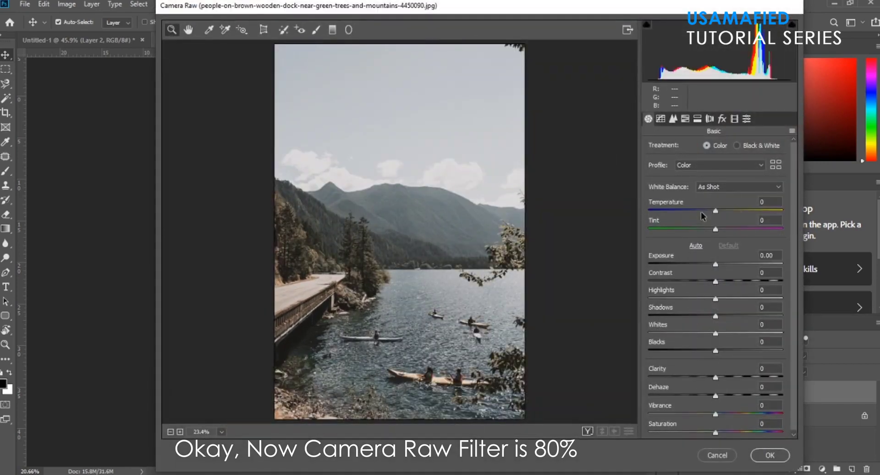
click(698, 210)
click(734, 228)
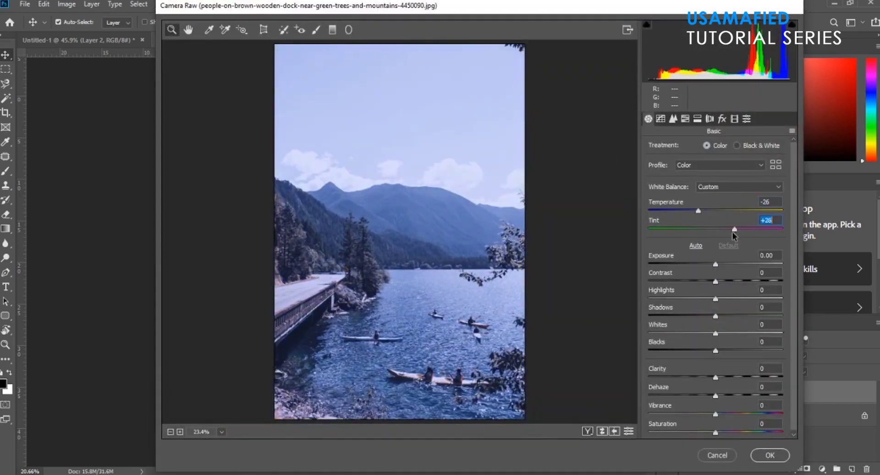
drag(733, 232, 729, 232)
click(693, 351)
click(696, 333)
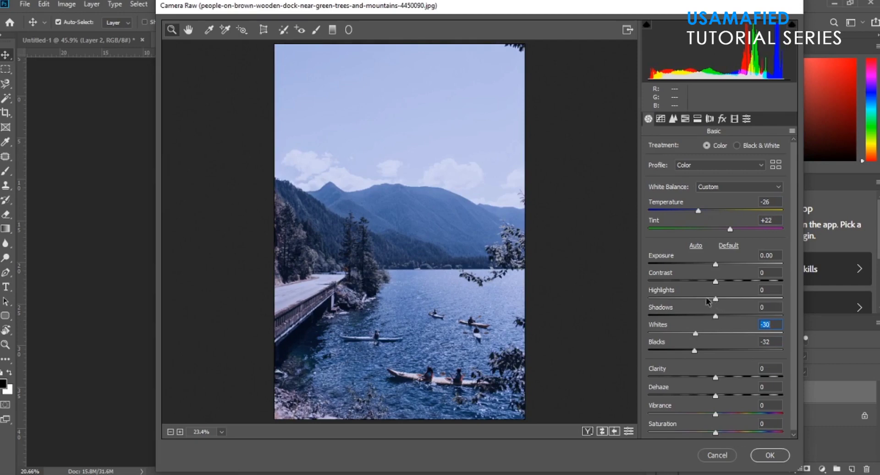
Raise Highlights; set Exposure -0.15, Dehaze +22, Saturation +35, Vibrance +18, Tint +9.
mouse_move(716, 299)
mouse_down()
mouse_move(731, 298)
mouse_move(722, 278)
mouse_up()
click(713, 264)
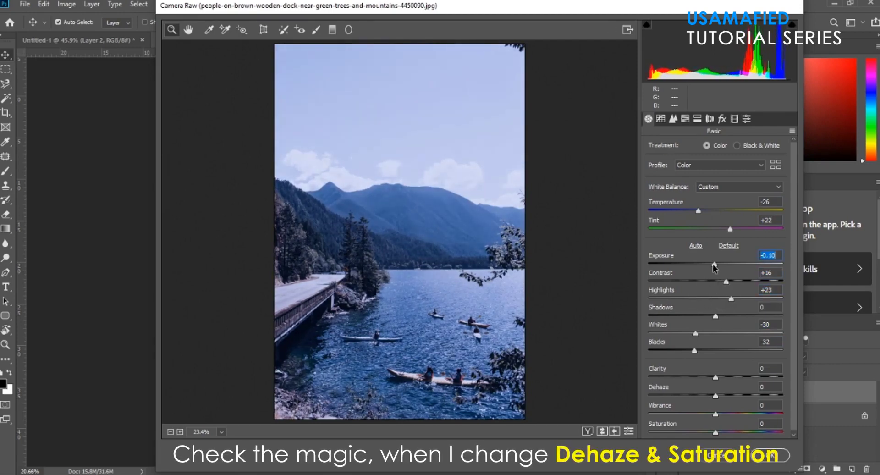
drag(715, 395, 730, 395)
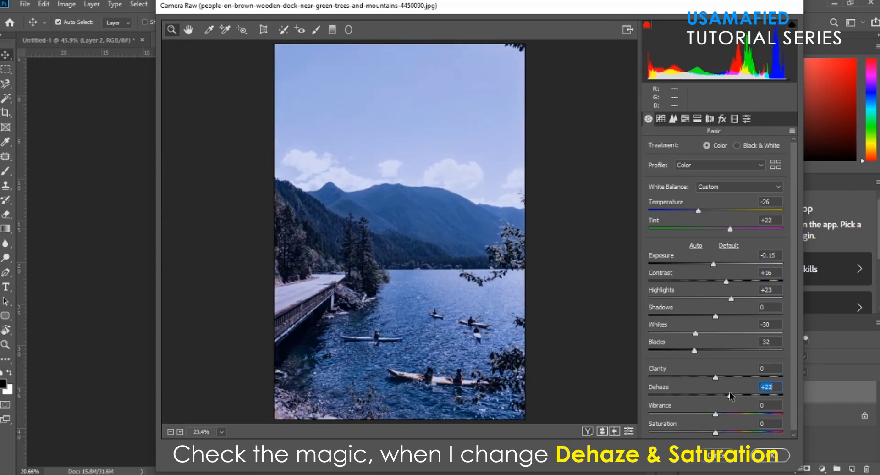
drag(724, 433, 739, 432)
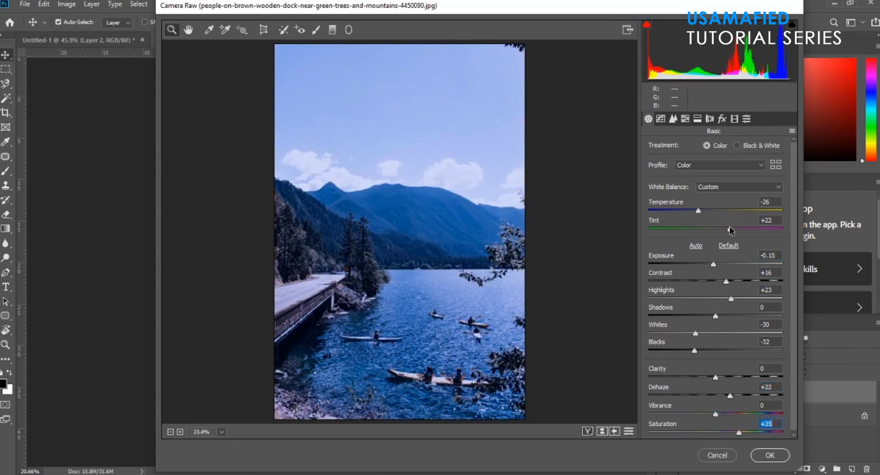
drag(730, 230, 725, 229)
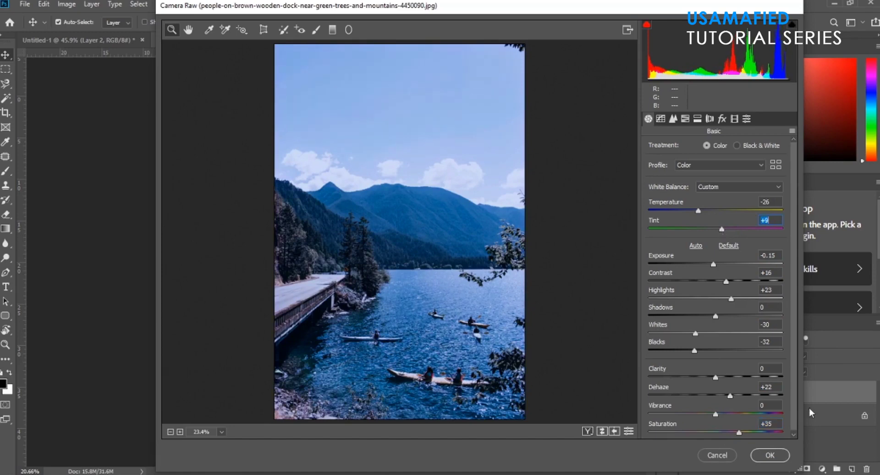
scroll(745, 364, down, 1)
click(728, 411)
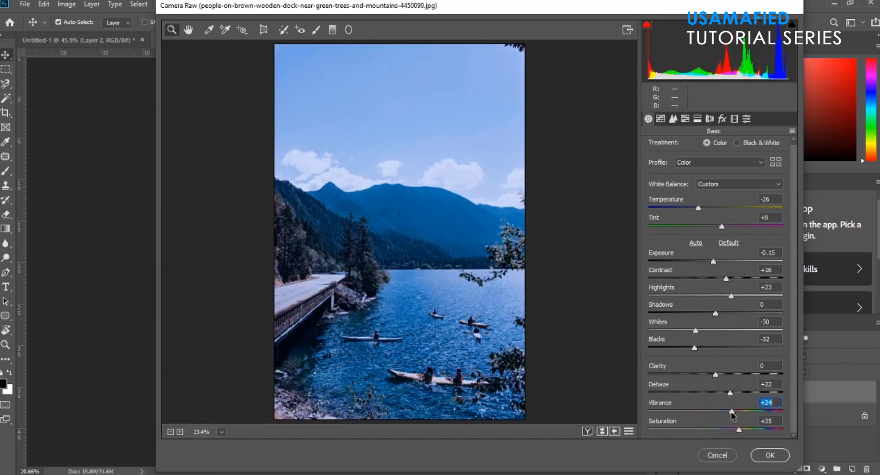
key(Down)
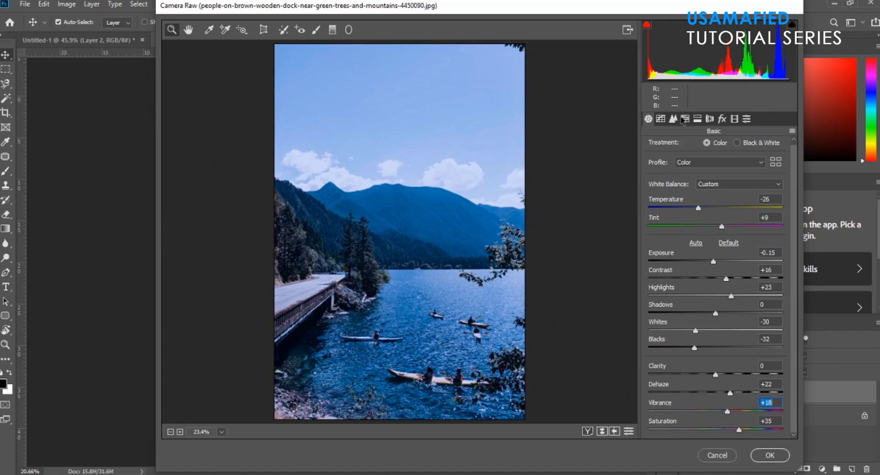
click(685, 118)
In HSL, set Purples hue -38 and Magentas -48, and boost Blues saturation and luminance.
click(660, 148)
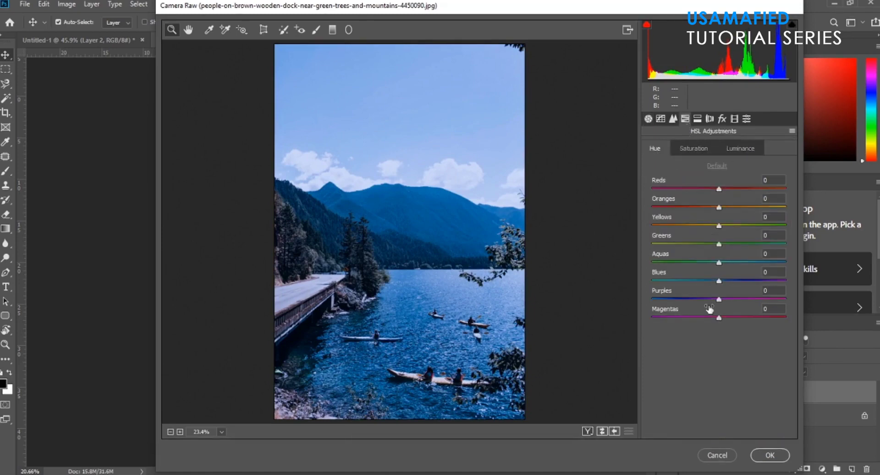
click(693, 299)
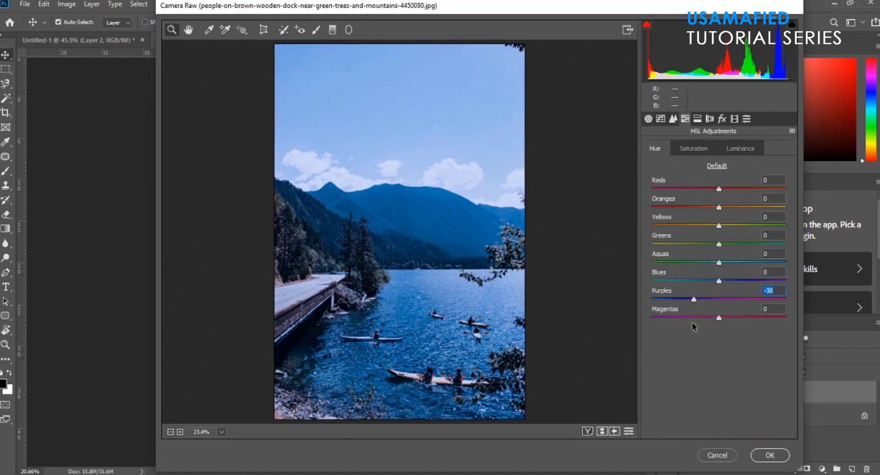
click(687, 317)
mouse_move(734, 280)
mouse_down()
mouse_move(704, 290)
mouse_move(733, 281)
mouse_move(702, 263)
mouse_move(730, 269)
mouse_move(704, 282)
mouse_move(726, 282)
mouse_up()
click(691, 151)
click(740, 148)
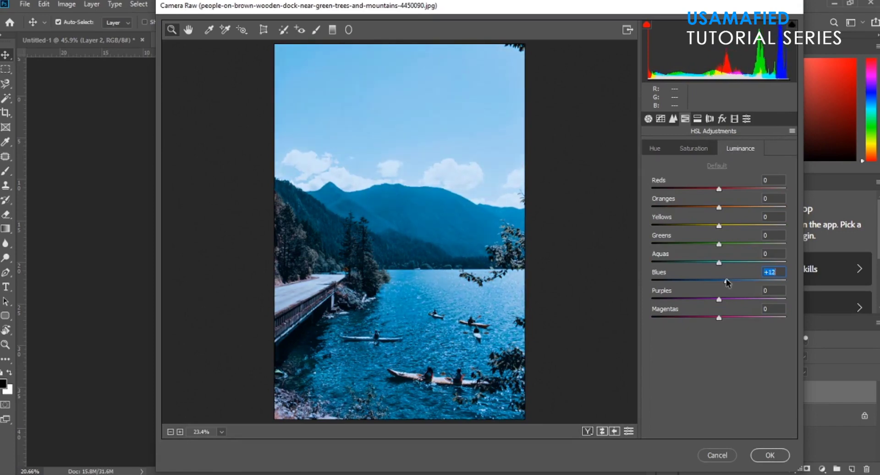
click(656, 149)
Pull the point tone curve midpoint to 127/112 and apply the Camera Raw grade.
click(648, 119)
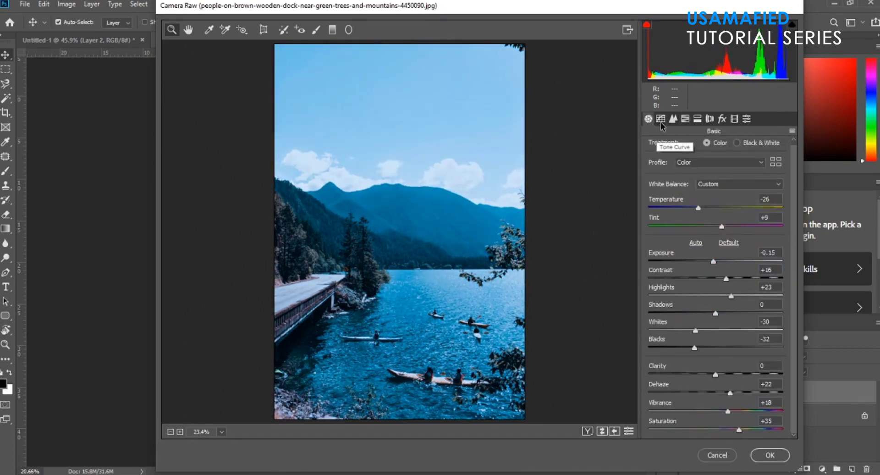
click(660, 119)
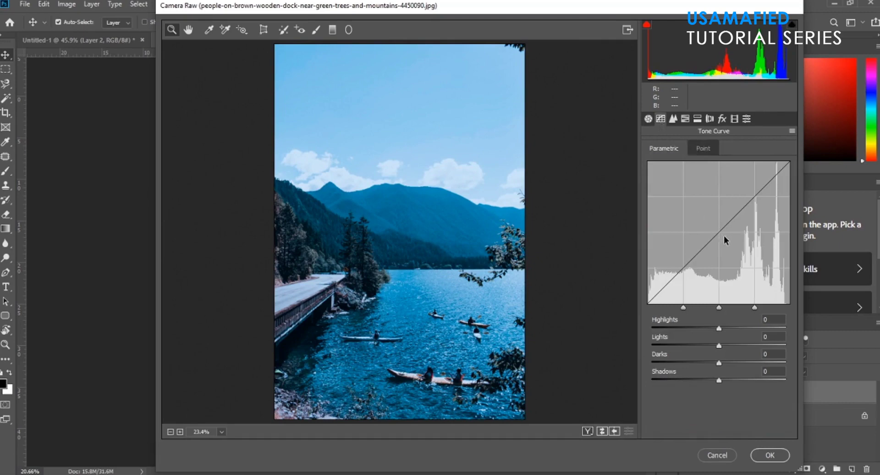
click(704, 149)
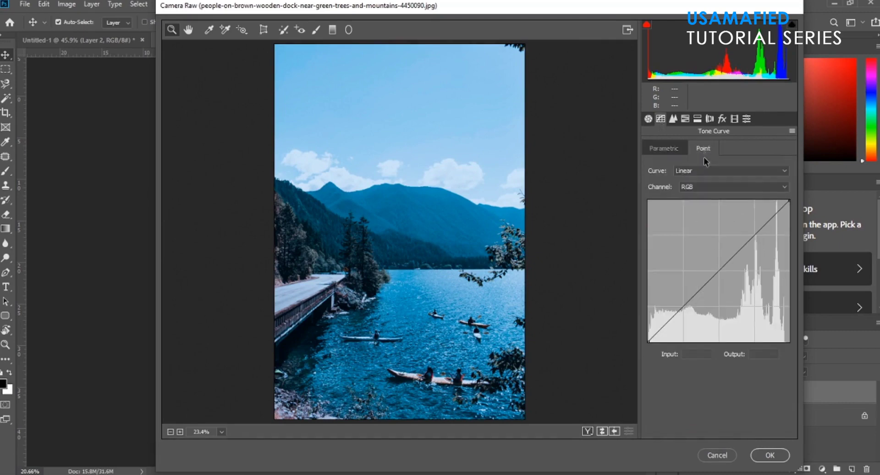
drag(717, 281, 716, 279)
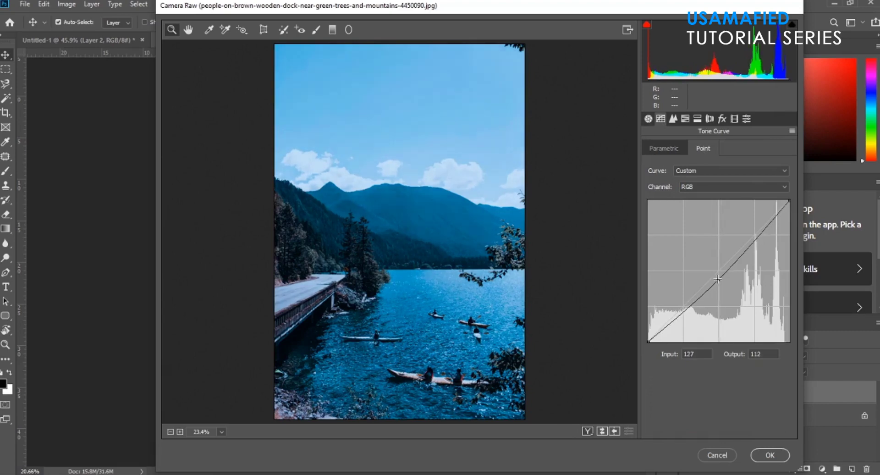
click(770, 454)
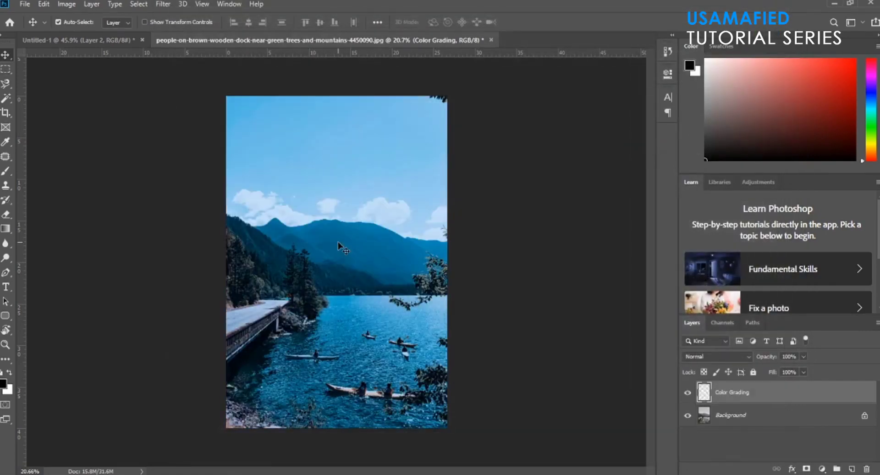
Make an extra copy of the Background layer with Ctrl+J.
click(688, 392)
click(687, 393)
click(721, 421)
key(ctrl+j)
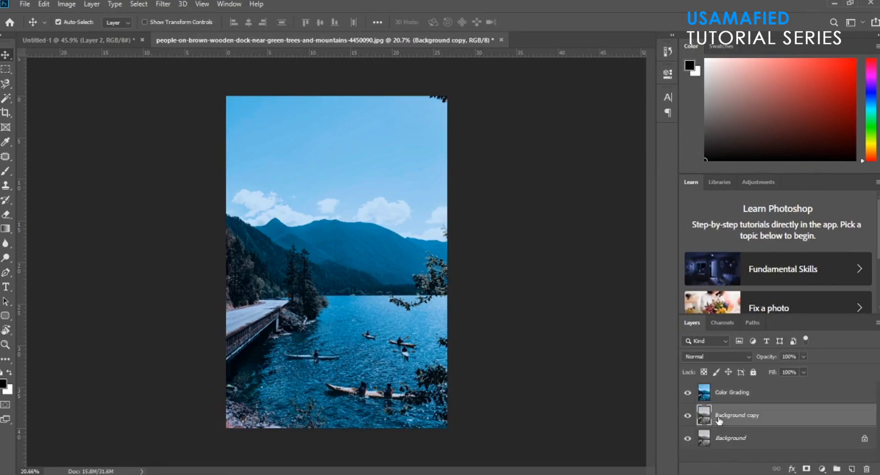
Give the Color Grading layer Brightness/Contrast of 17/17.
click(687, 393)
click(687, 393)
click(711, 398)
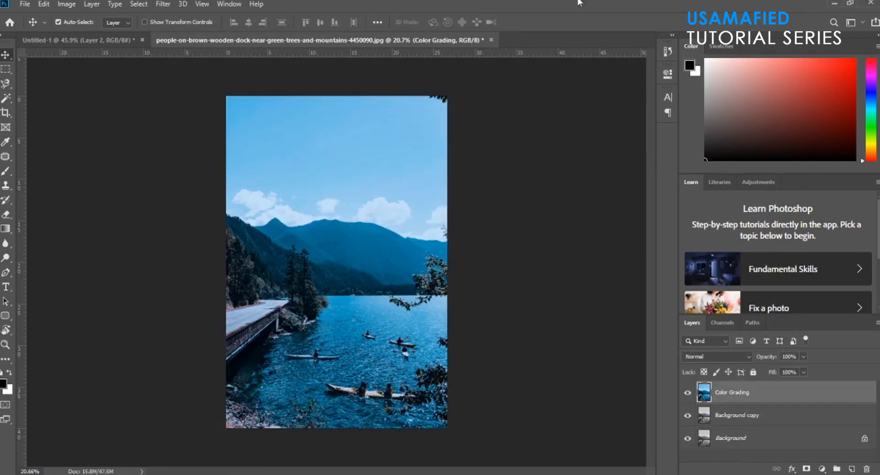
click(66, 4)
click(243, 31)
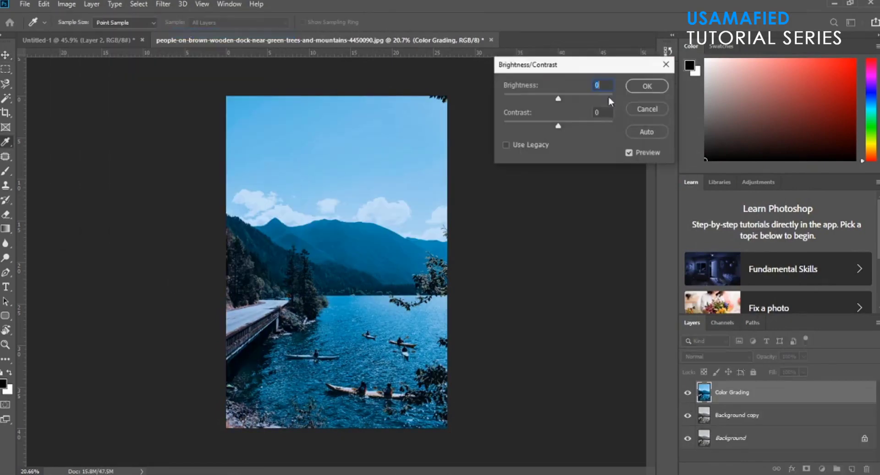
drag(558, 98, 564, 98)
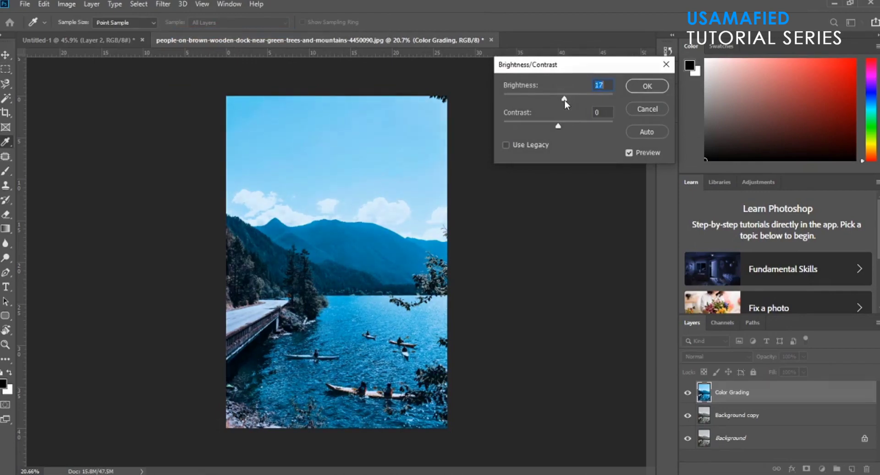
click(567, 126)
key(Return)
Add a new empty Layer 1 above Color Grading.
click(687, 392)
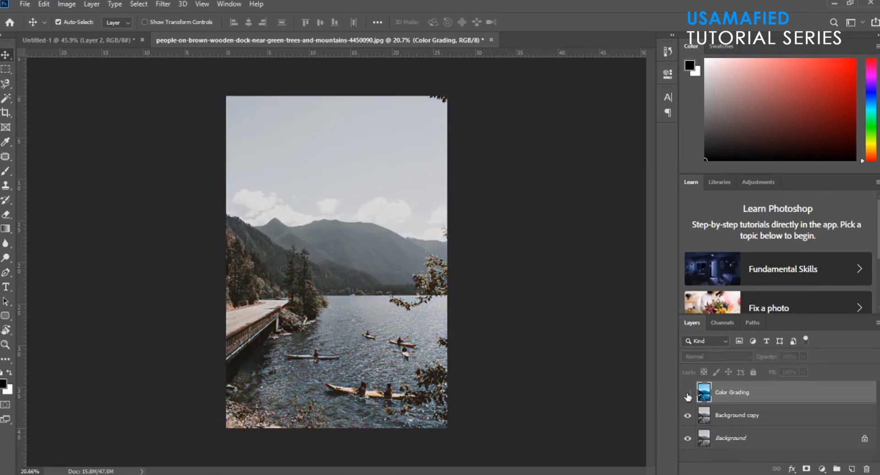
click(687, 393)
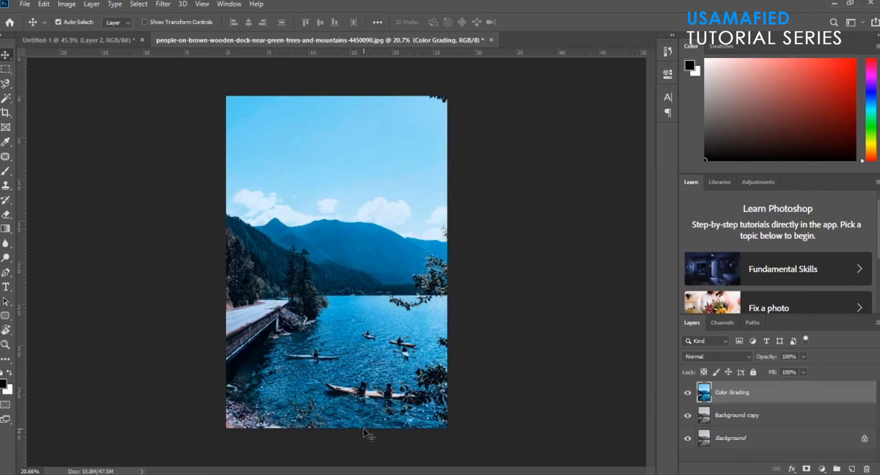
key(b)
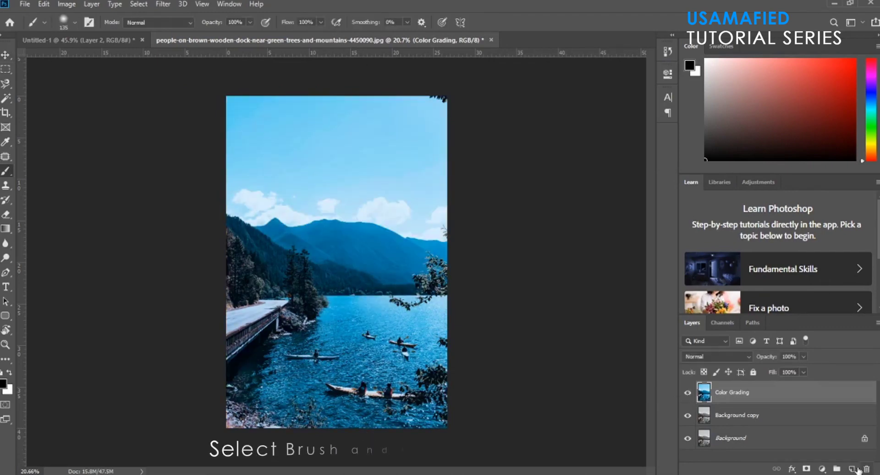
click(852, 469)
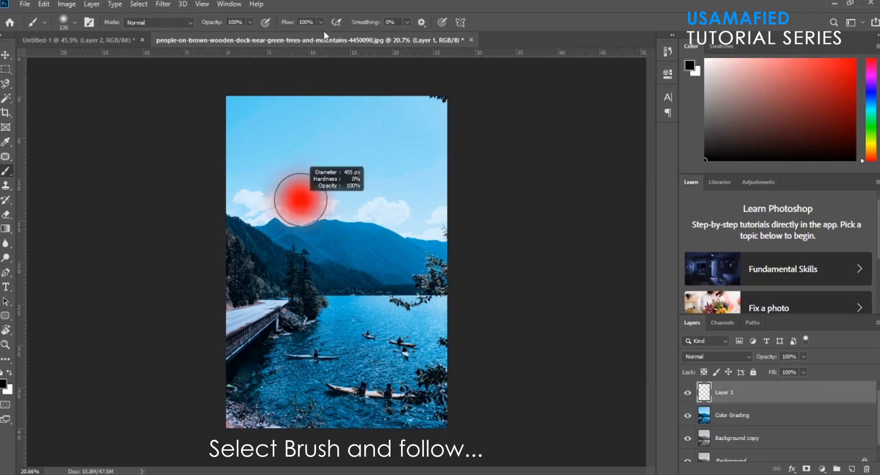
Enlarge the soft brush to about 1123 px and pick a bright cyan.
drag(302, 75, 326, 37)
drag(368, 169, 409, 153)
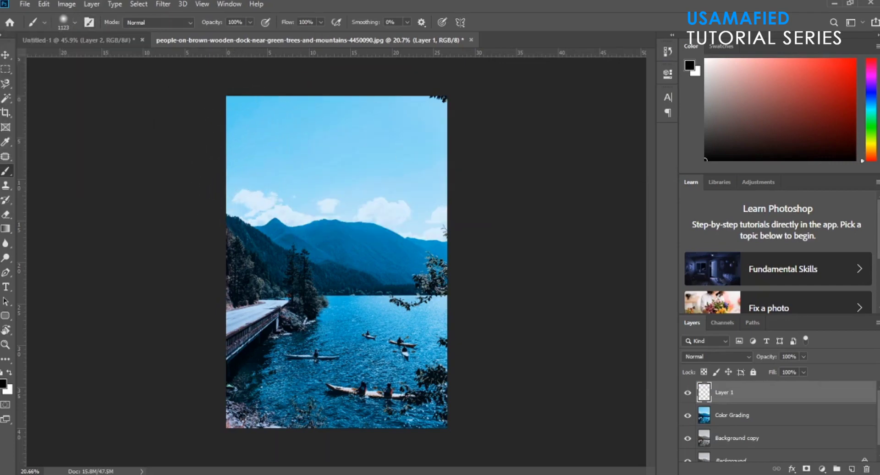
click(873, 111)
click(854, 58)
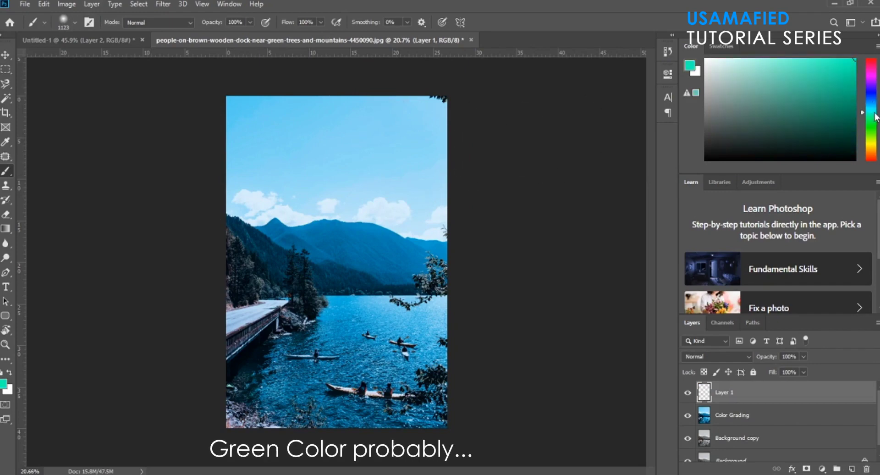
Paint the cyan wash across the sky and mountains on Layer 1.
drag(236, 157, 510, 137)
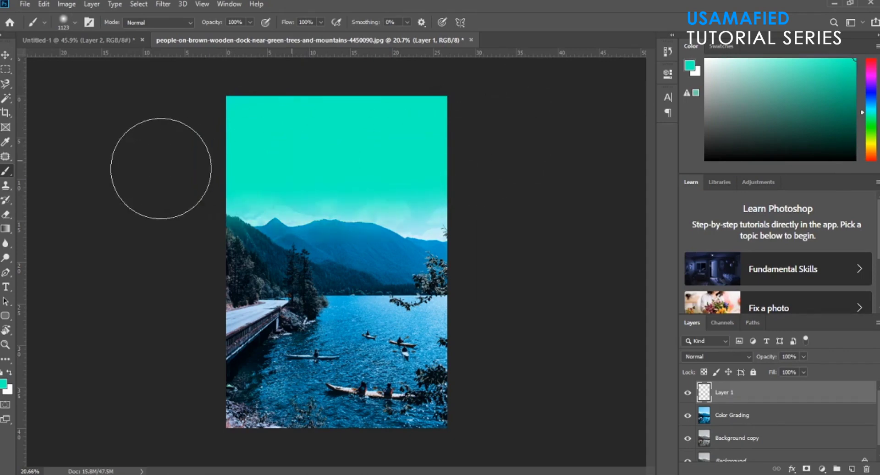
drag(261, 184, 623, 197)
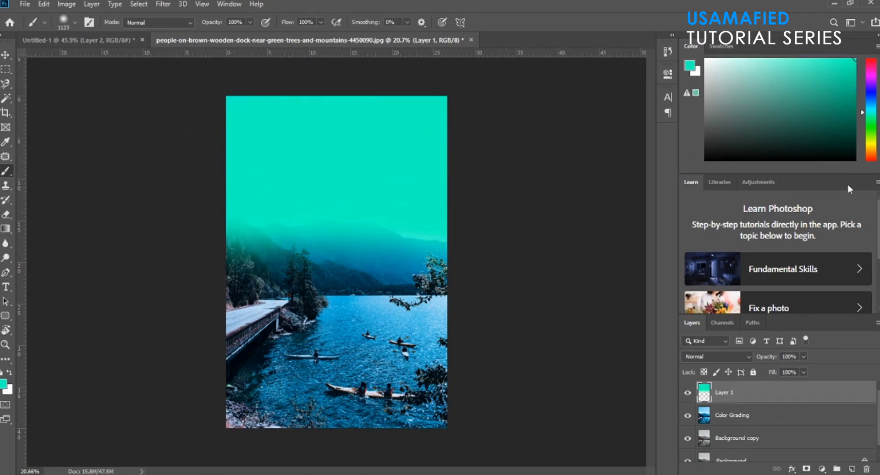
key(v)
click(711, 355)
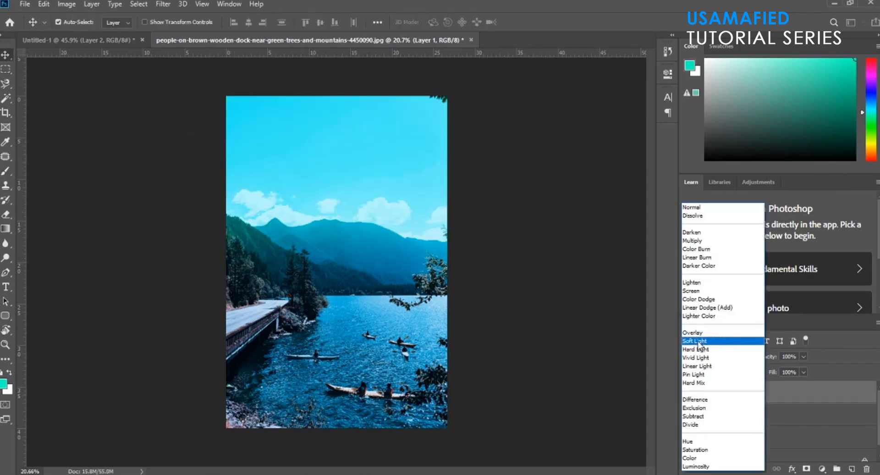
Set Layer 1 to Soft Light and stretch it further down the photo.
click(699, 342)
key(b)
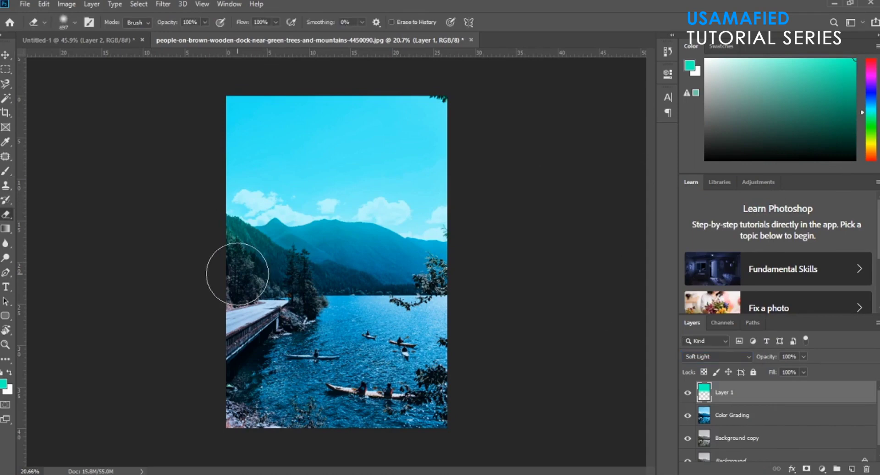
key(v)
key(ctrl+t)
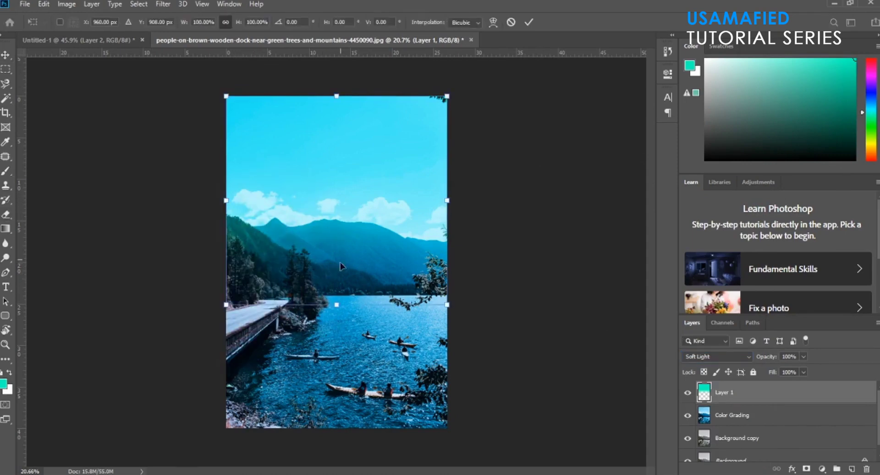
drag(338, 304, 339, 427)
key(Return)
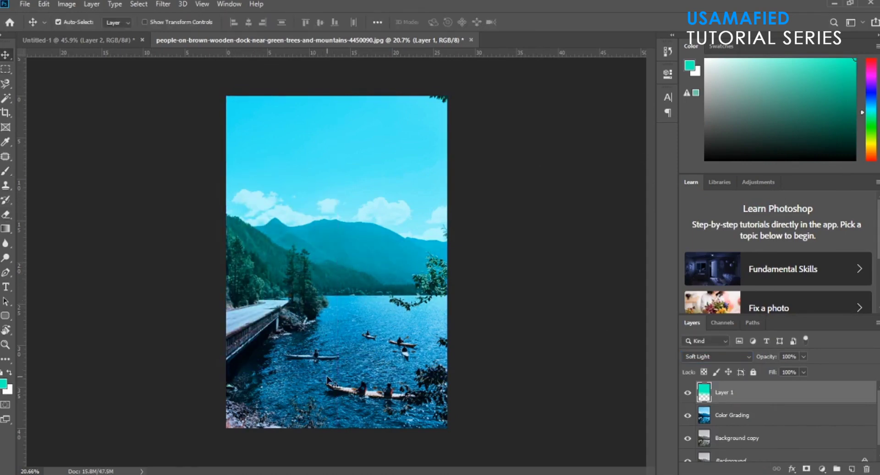
Lightly erase the cyan wash and lower Layer 1's opacity to about 73%.
key(e)
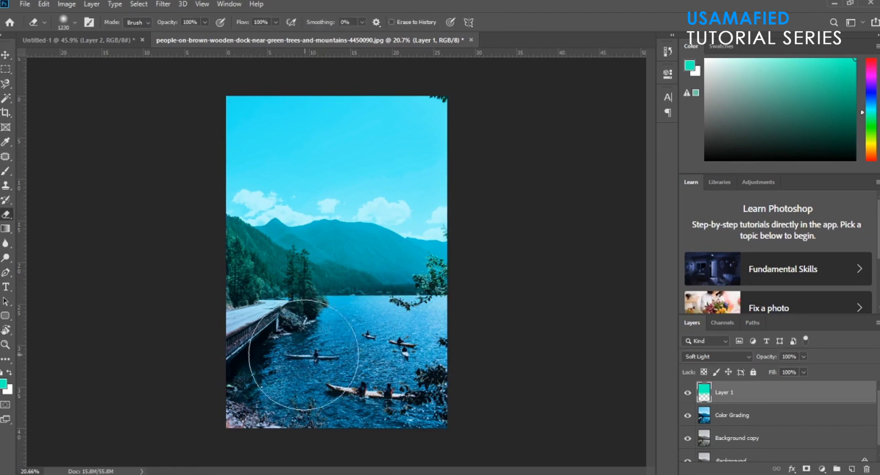
key(v)
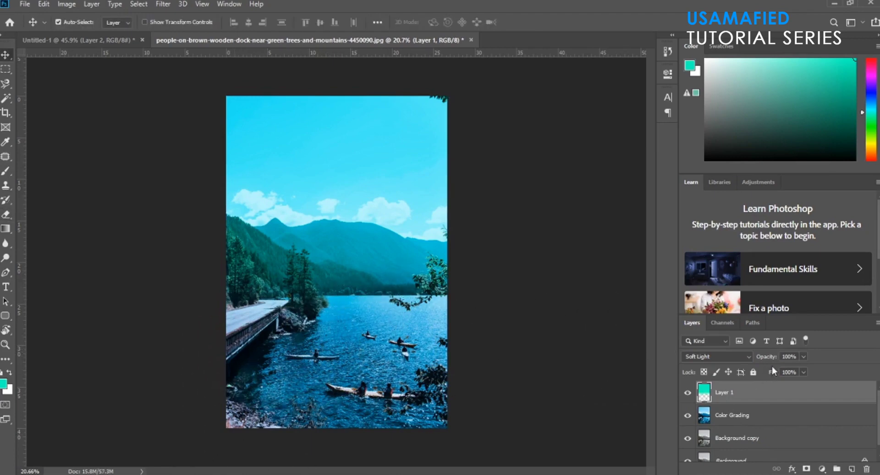
drag(772, 360, 757, 360)
key(e)
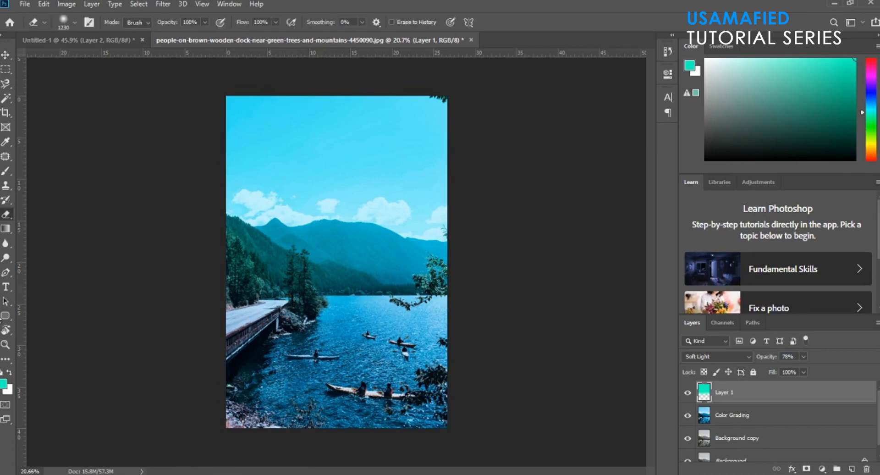
mouse_move(161, 22)
mouse_down()
mouse_move(140, 23)
mouse_move(148, 27)
mouse_up()
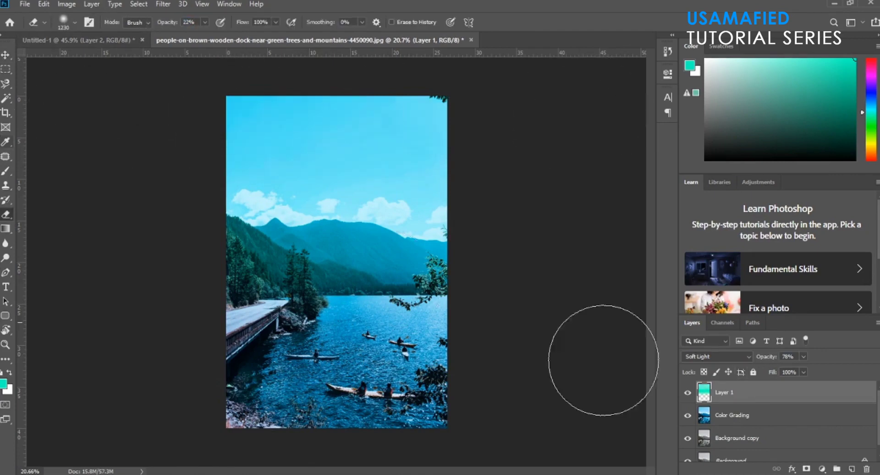
key(v)
click(687, 392)
click(687, 392)
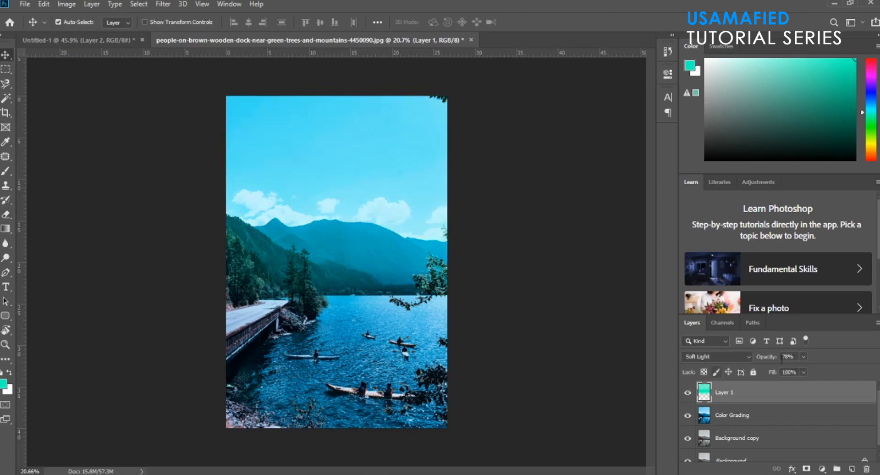
drag(777, 357, 774, 356)
key(Delete)
Apply Curves lifting the Blue channel (112→124) and lowering Green (131→119).
key(ctrl+0)
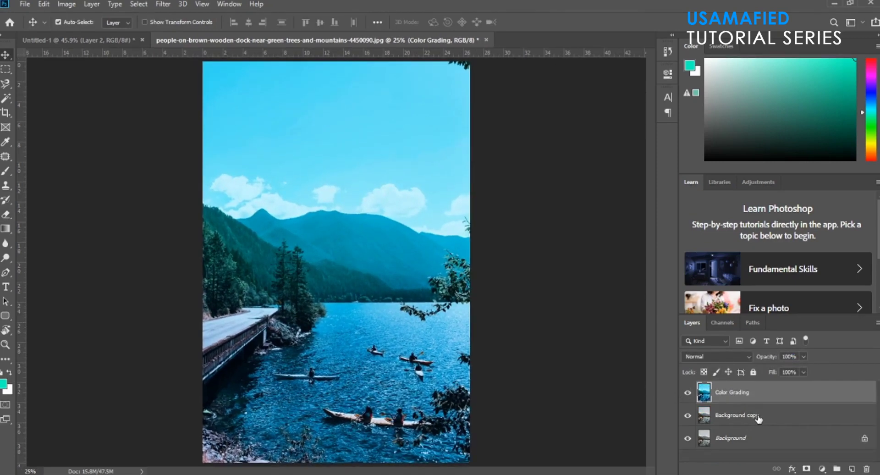
scroll(311, 340, down, 2)
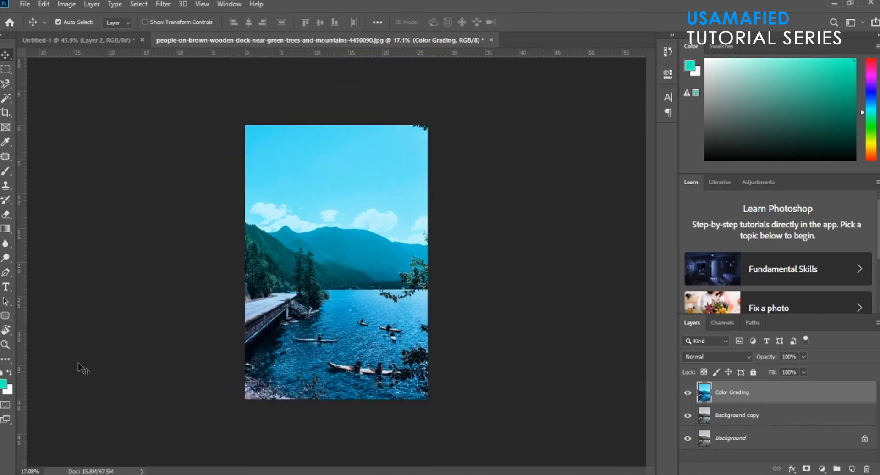
click(67, 4)
mouse_move(84, 33)
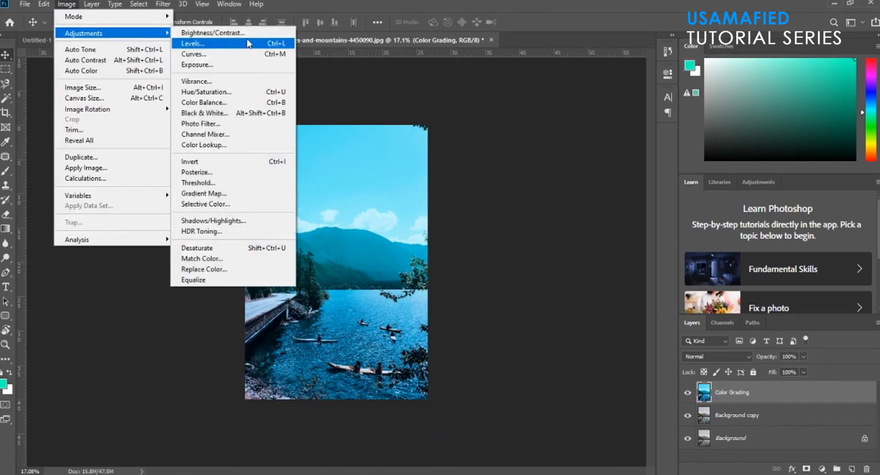
click(242, 54)
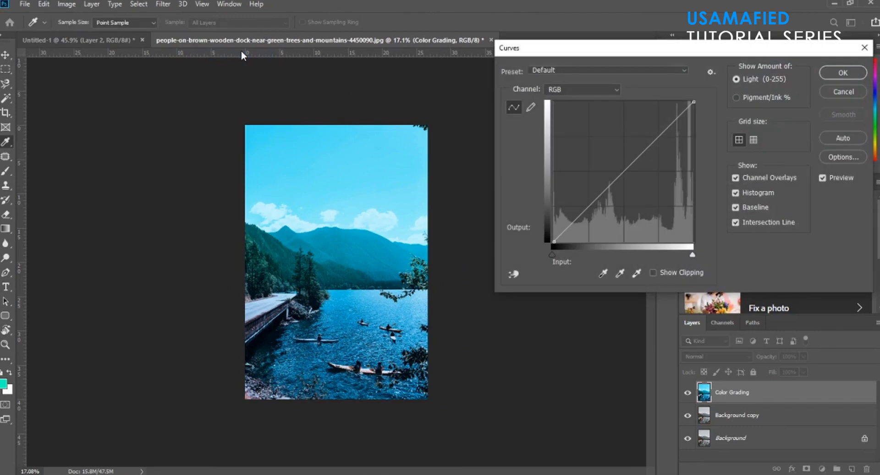
click(574, 89)
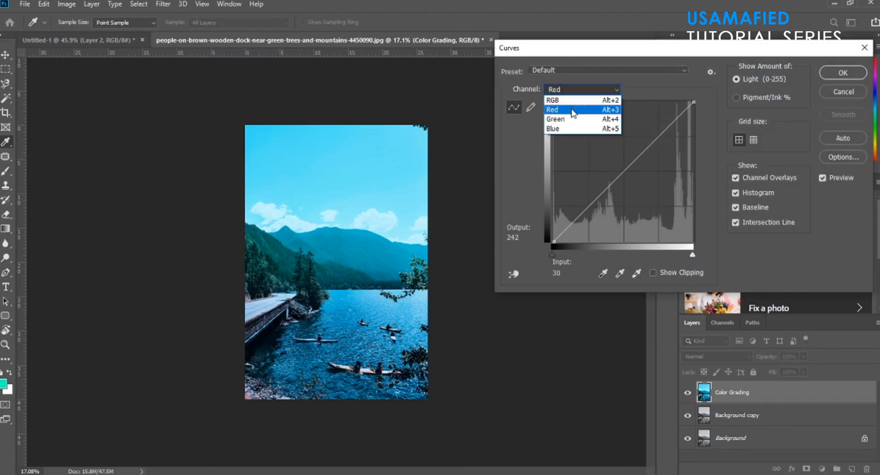
click(575, 129)
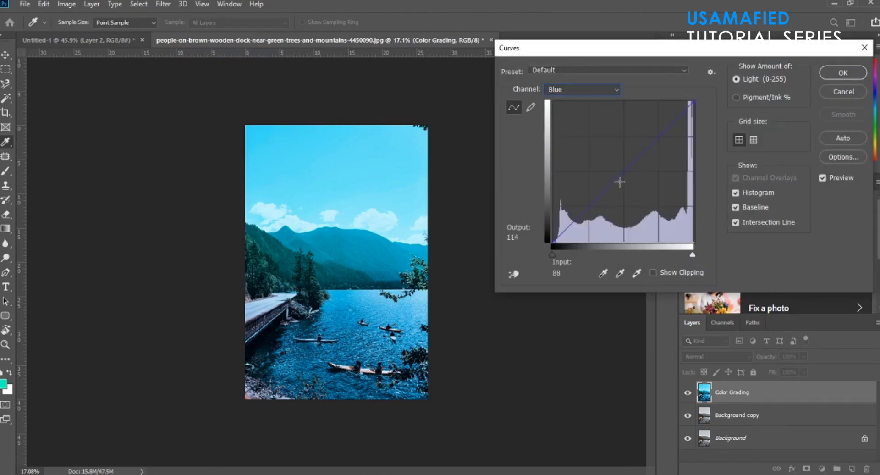
drag(614, 177, 615, 173)
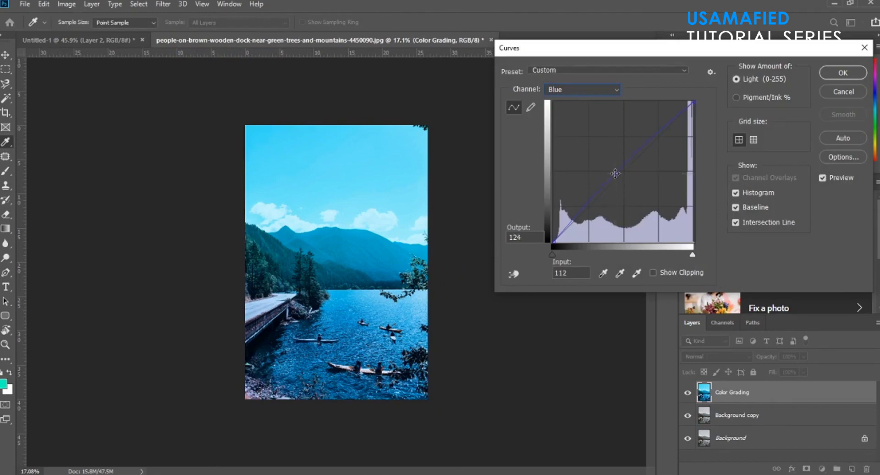
click(586, 92)
click(585, 119)
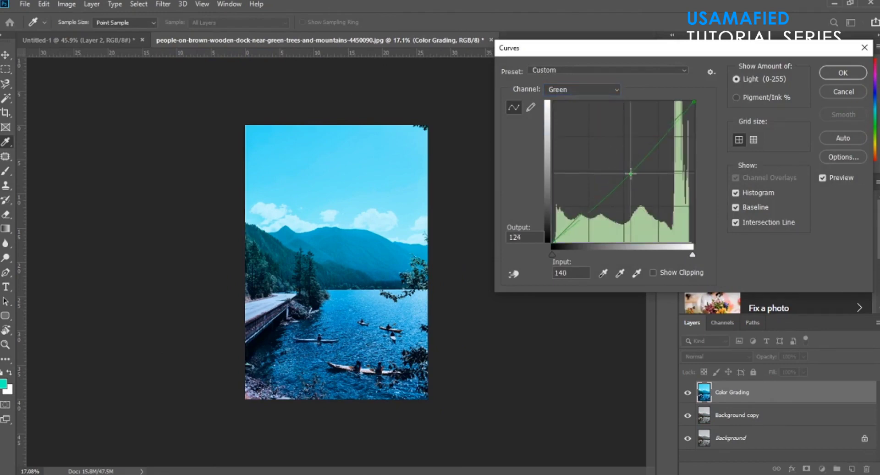
drag(630, 173, 625, 176)
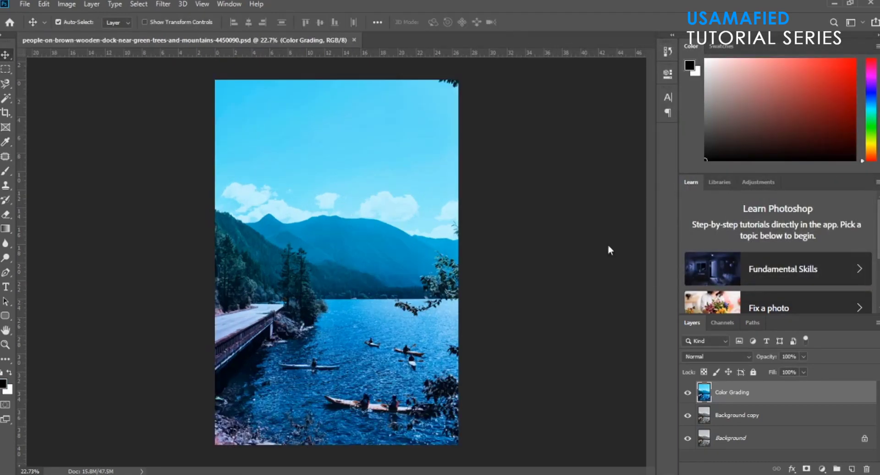
Apply Hue/Saturation with Hue -19 and Saturation -29 to the Color Grading layer.
click(66, 5)
mouse_move(84, 33)
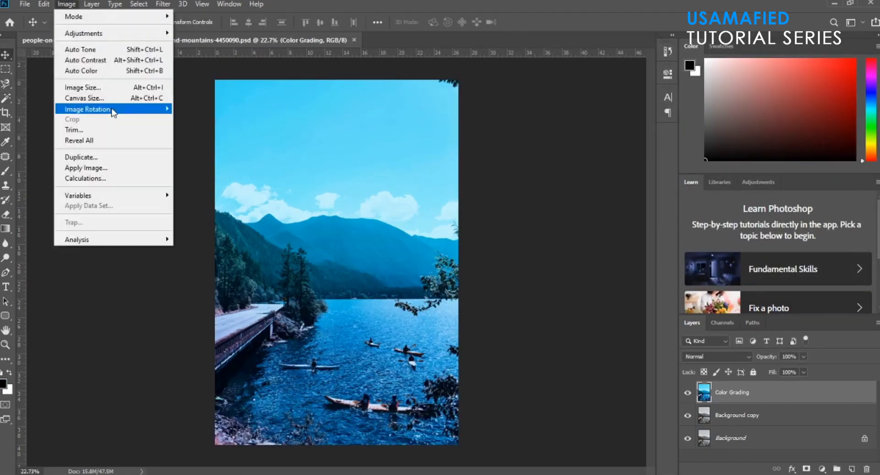
click(208, 92)
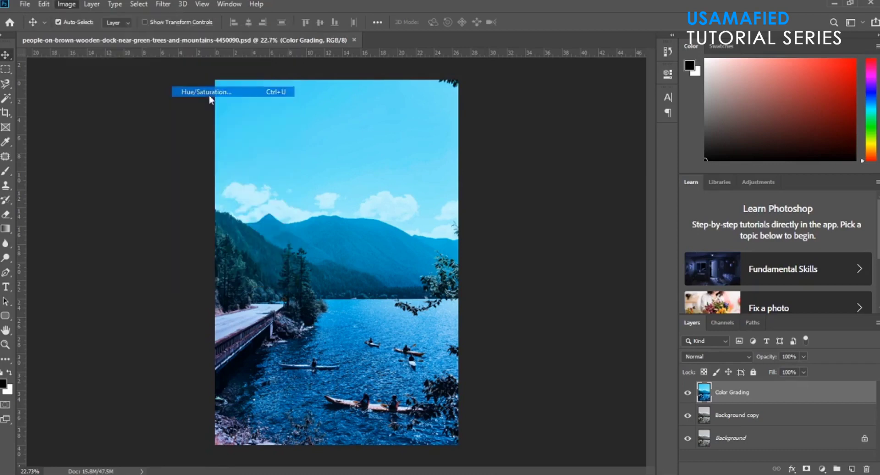
drag(690, 128, 686, 130)
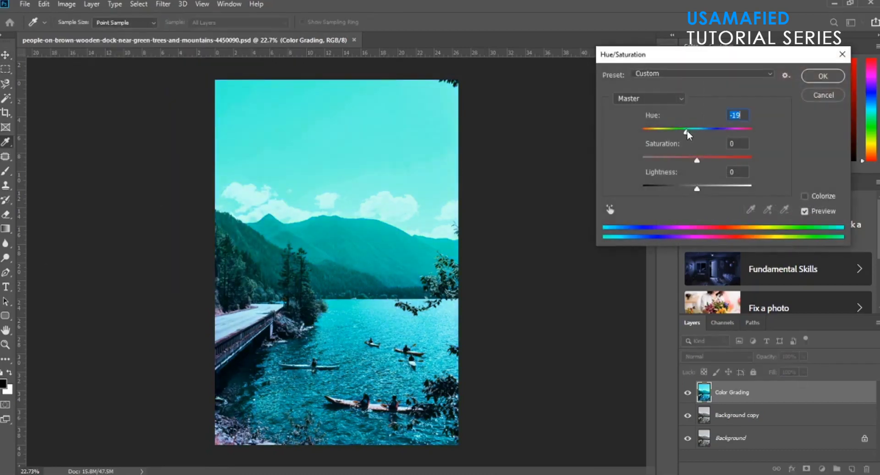
drag(686, 160, 680, 163)
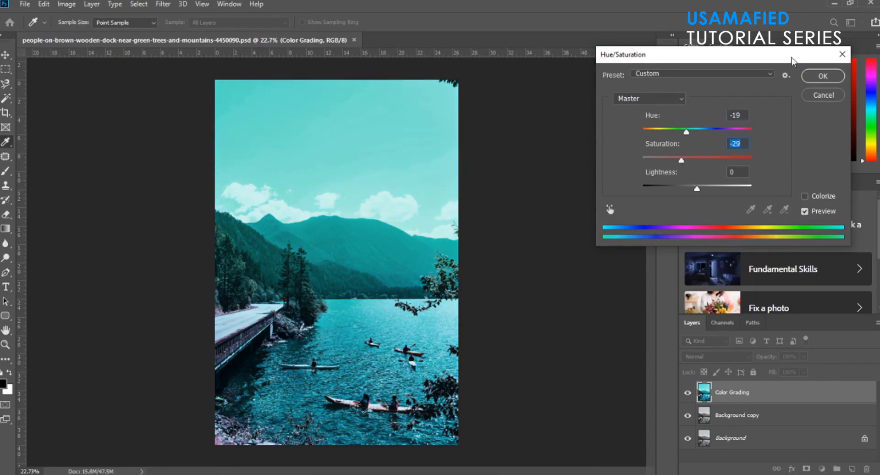
click(821, 77)
key(v)
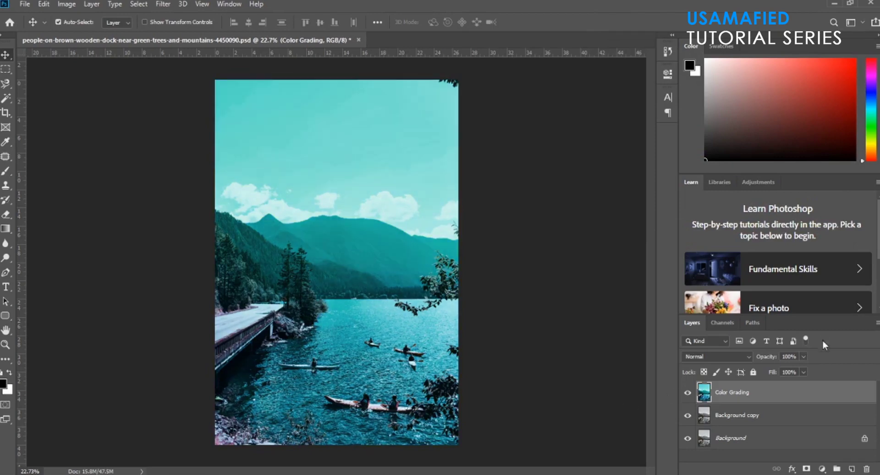
Undo the teal Hue/Saturation shift to restore the deeper blue tones.
key(ctrl+z)
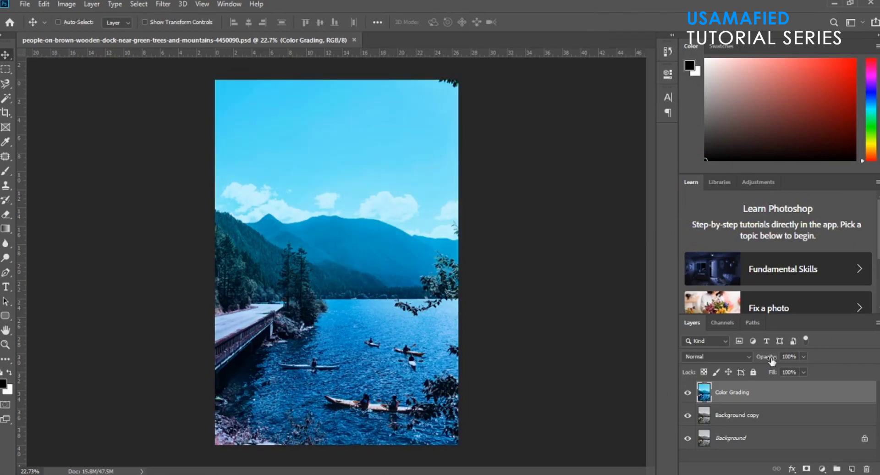